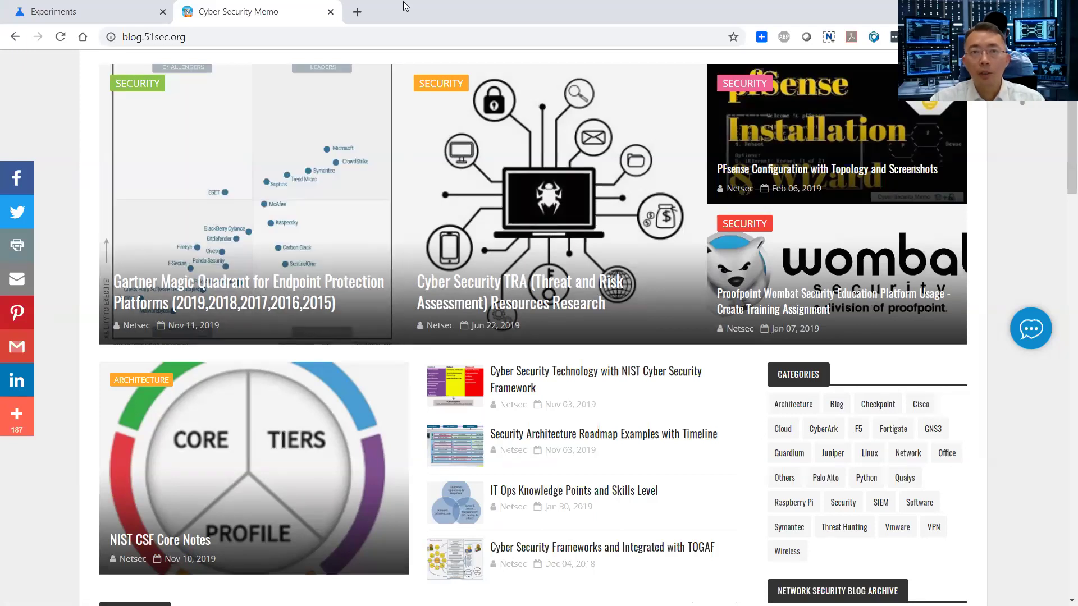
Step: Load the Check Point R80.30 Gaia download page in a new tab from the pasted support URL
key(ctrl+t)
key(ctrl+v)
key(Return)
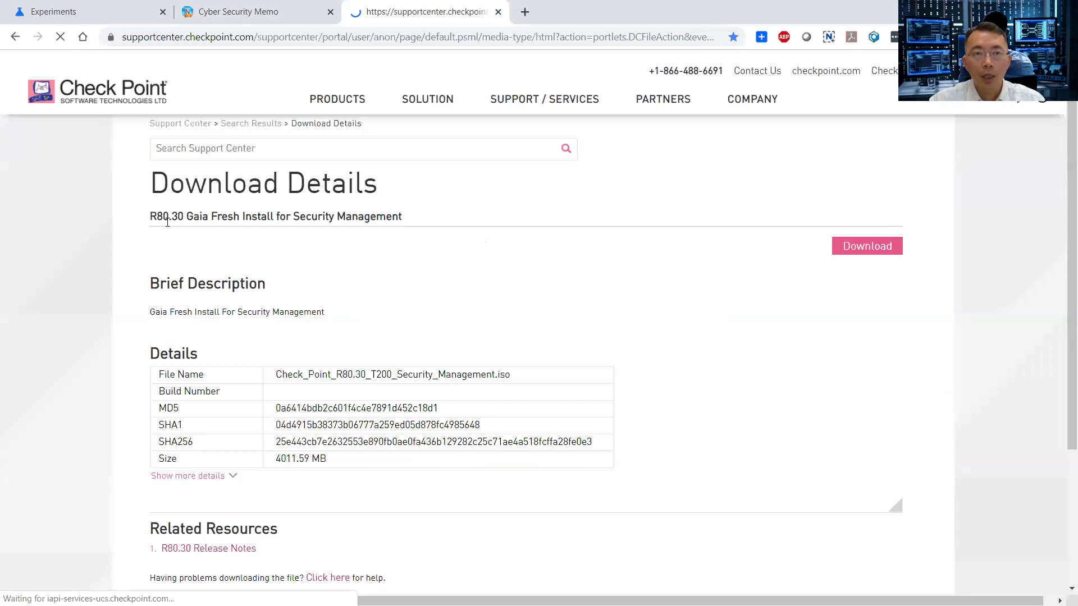
scroll(505, 252, down, 3)
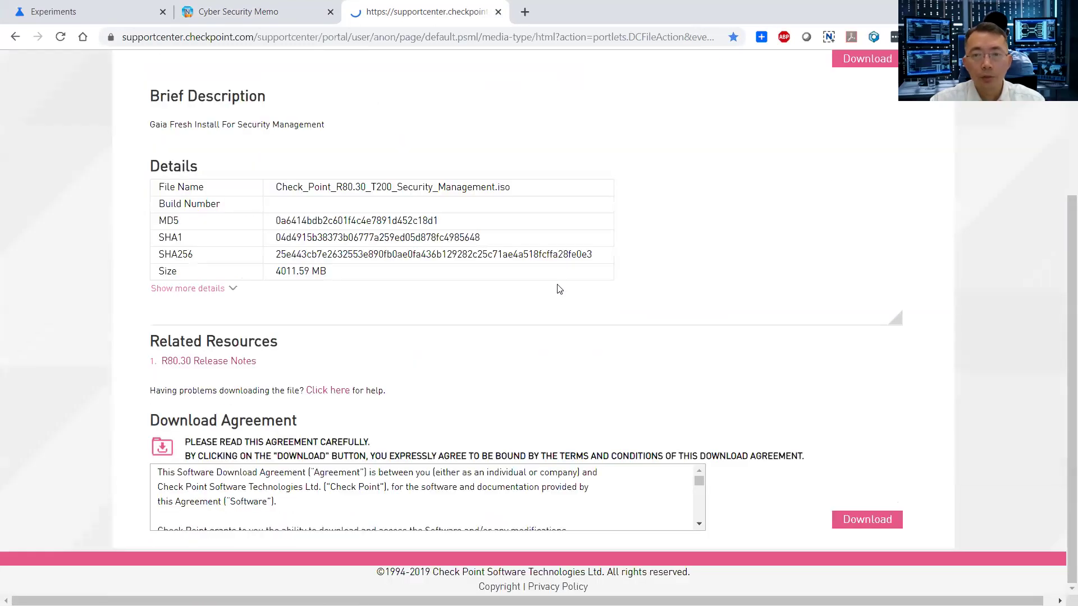
scroll(557, 289, up, 3)
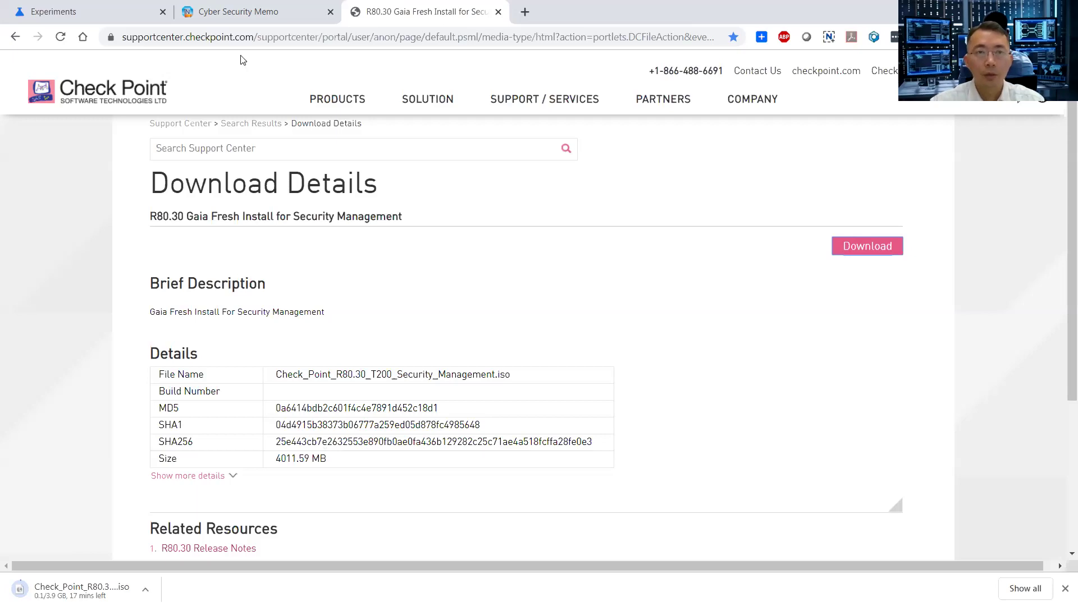
Step: Switch to the Experiments tab and select the chrome://flags address
key(ctrl+1)
click(197, 37)
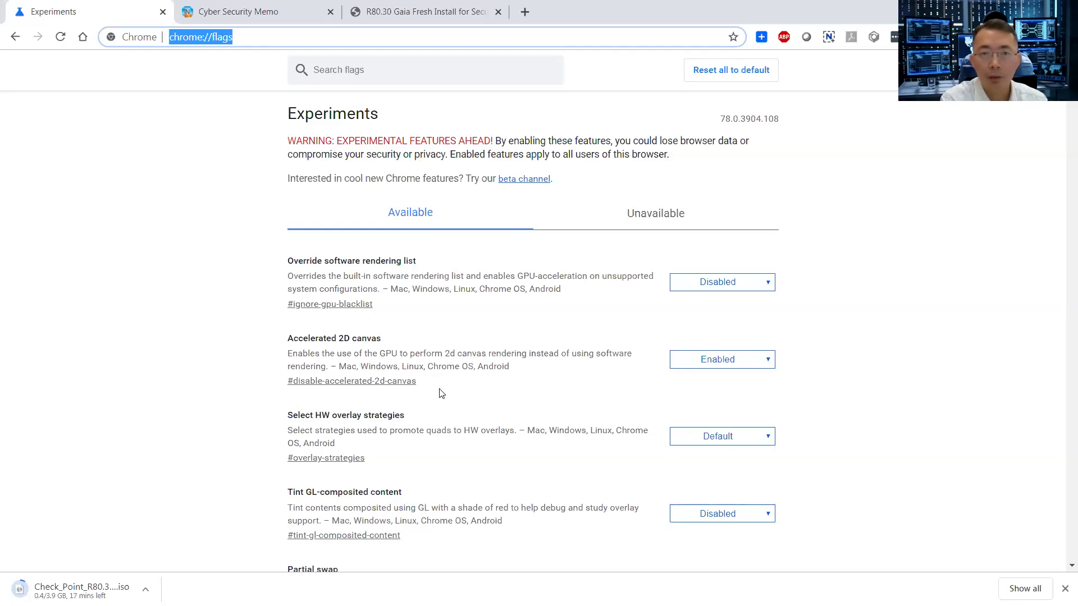
Step: Find the Parallel downloading flag and switch it from Default to Enabled
key(ctrl+f)
text(downl)
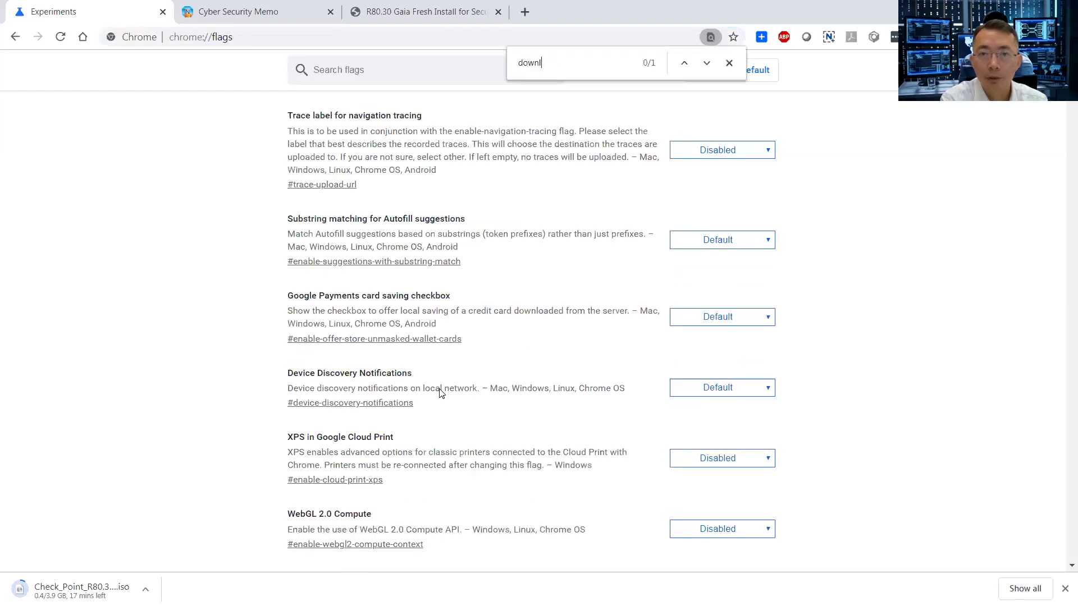
scroll(439, 392, down, 5)
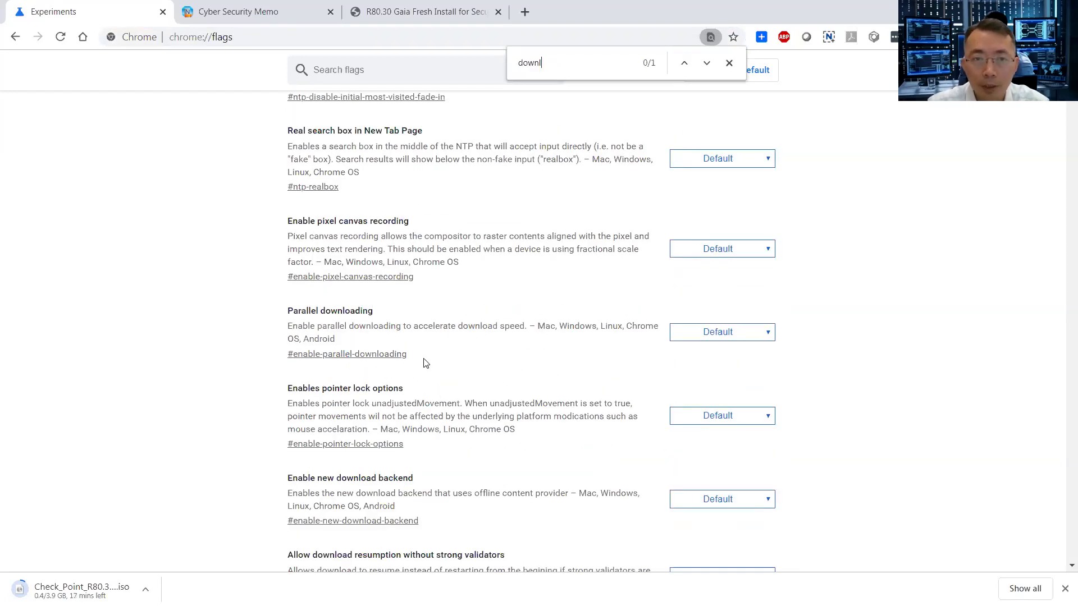
text(oading)
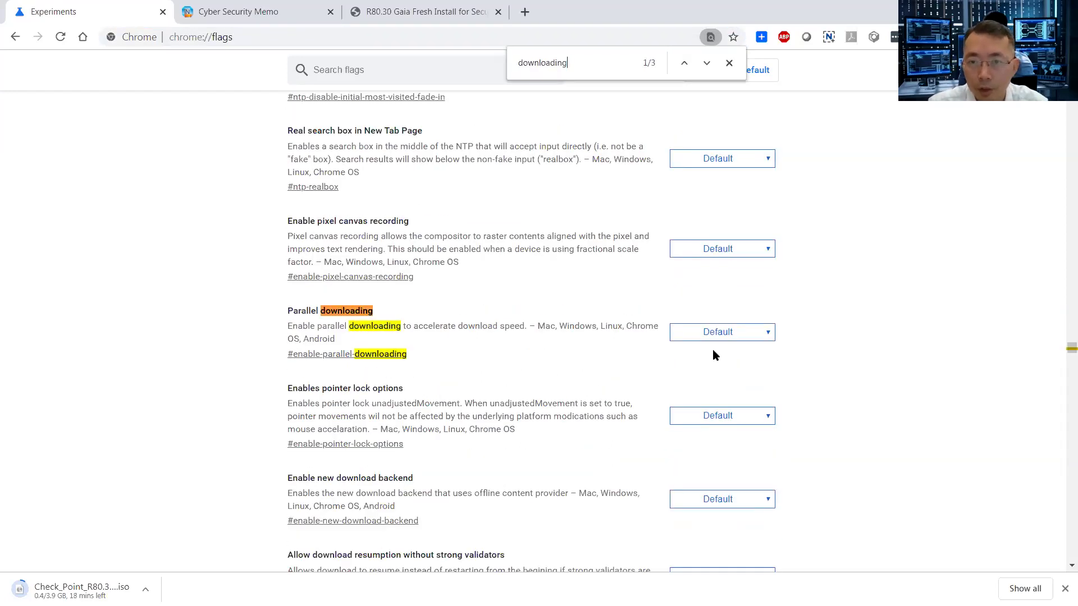
click(769, 335)
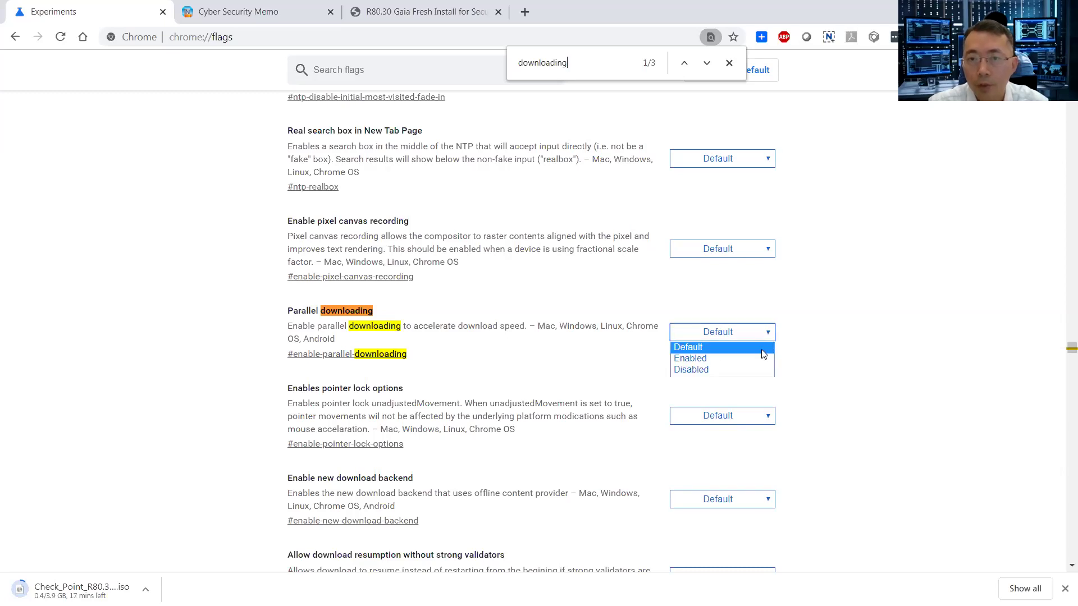
click(761, 359)
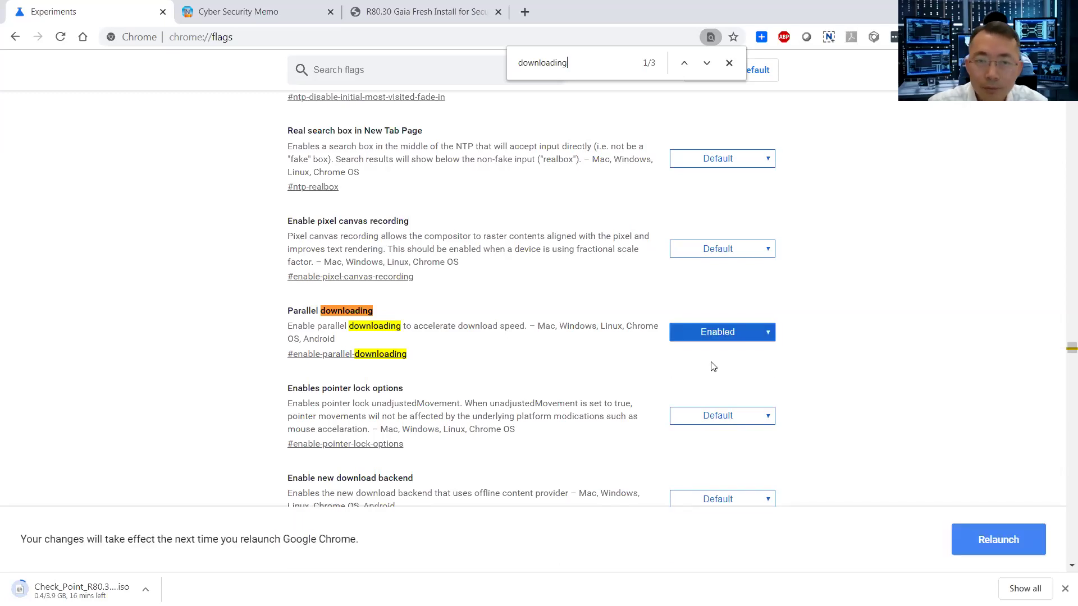
Step: Relaunch, keep downloading to reach chrome://downloads, cancel the Check Point ISO and close that tab
click(983, 541)
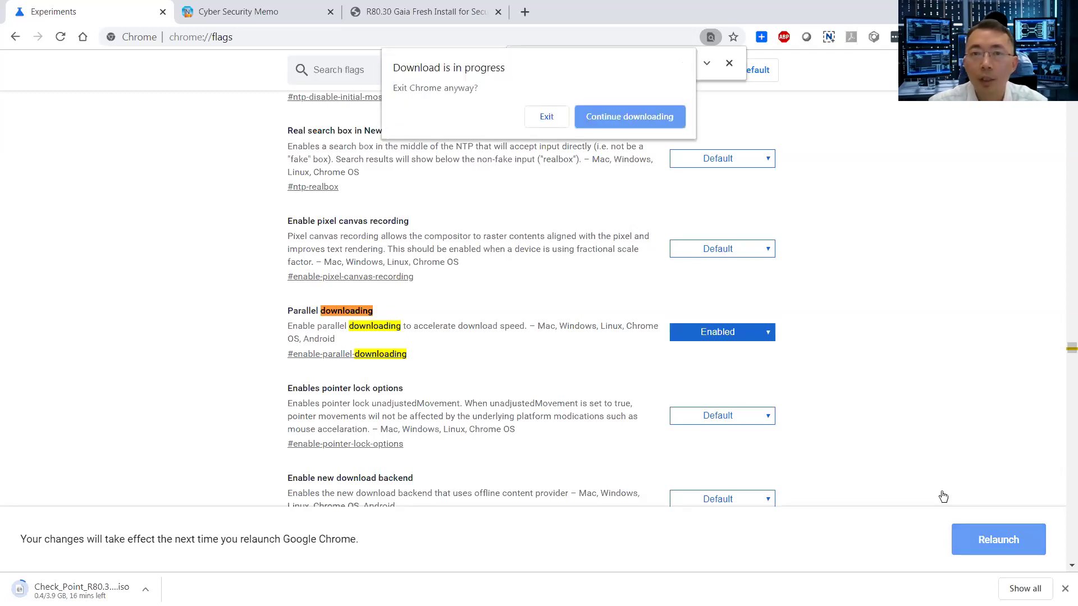
click(661, 118)
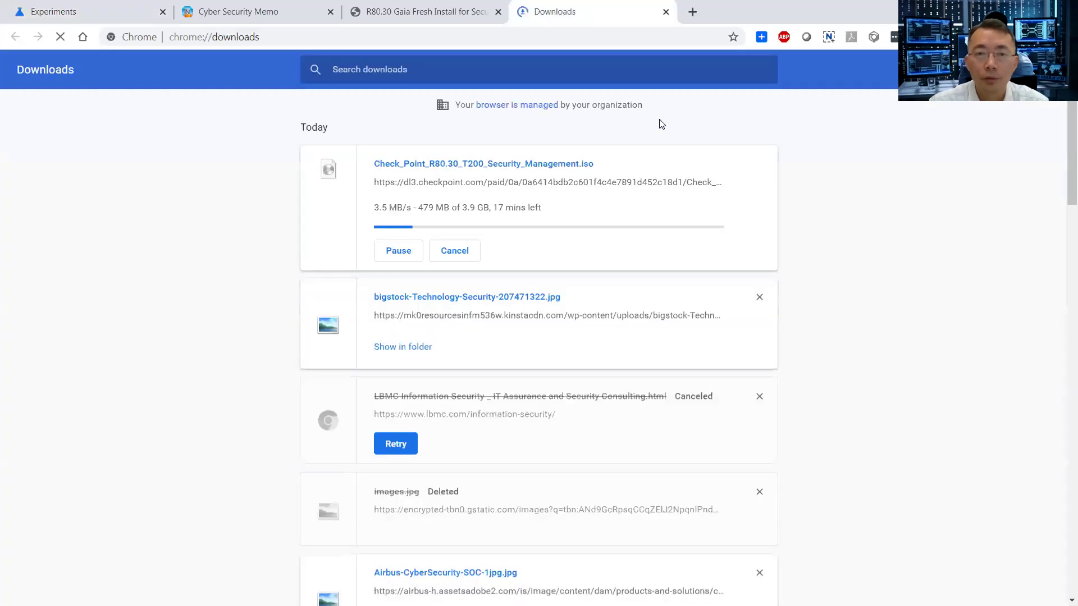
click(468, 251)
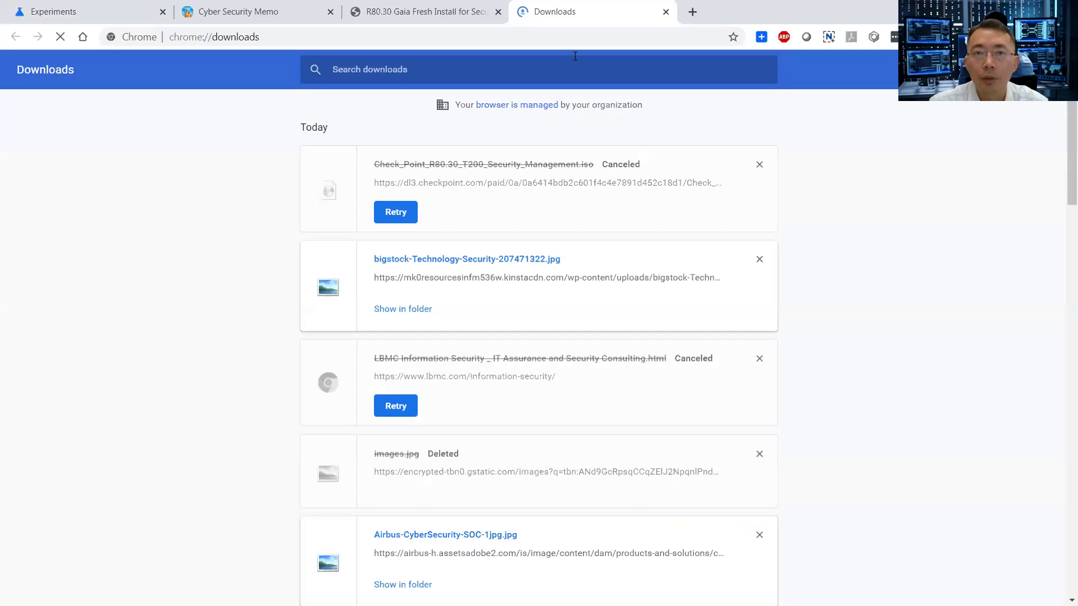
click(666, 12)
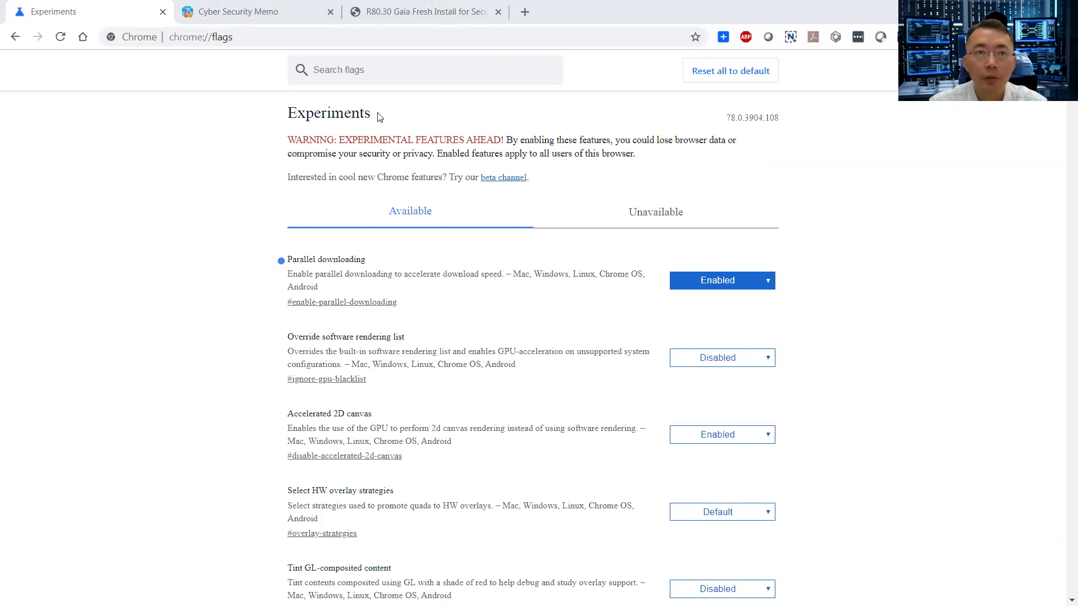
Step: Select the chrome://flags address, then switch back to the R80.30 Gaia Fresh Install tab
click(247, 36)
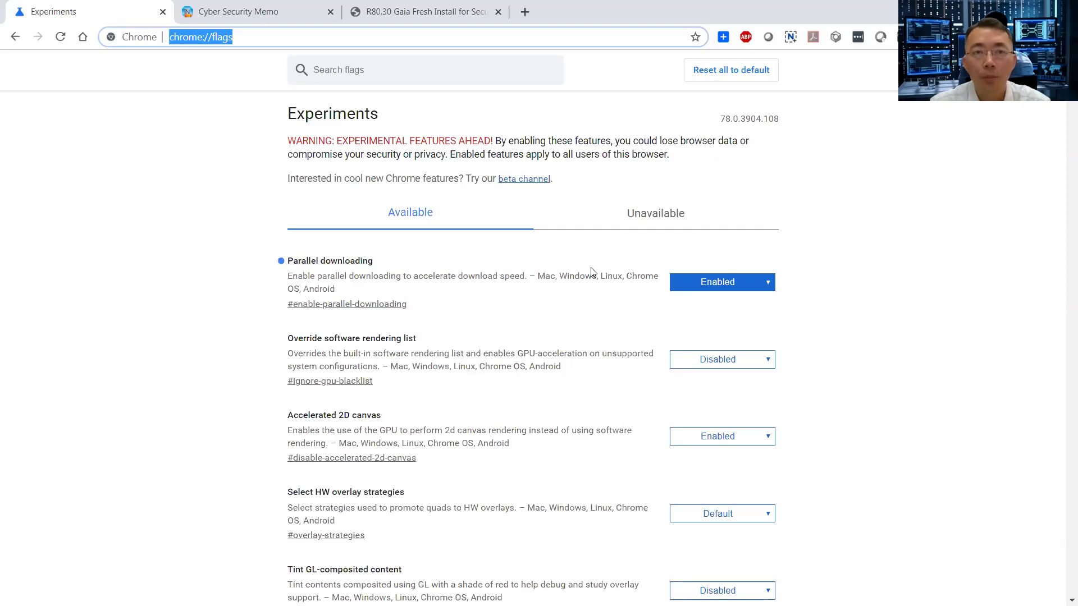
click(416, 12)
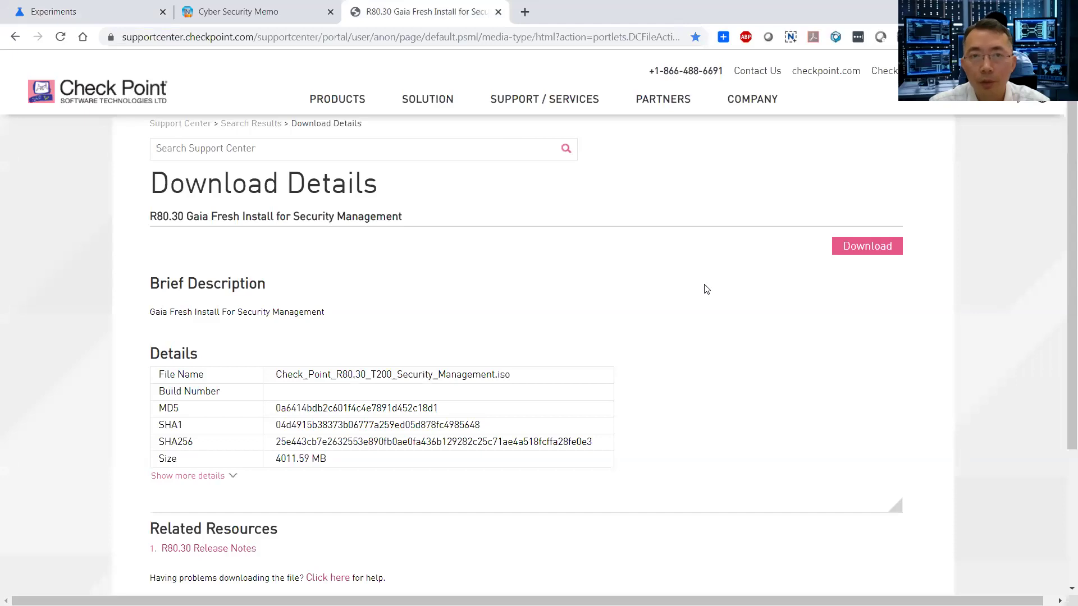
Step: Restart the Check Point ISO download, now estimating about 6 minutes remaining
click(854, 251)
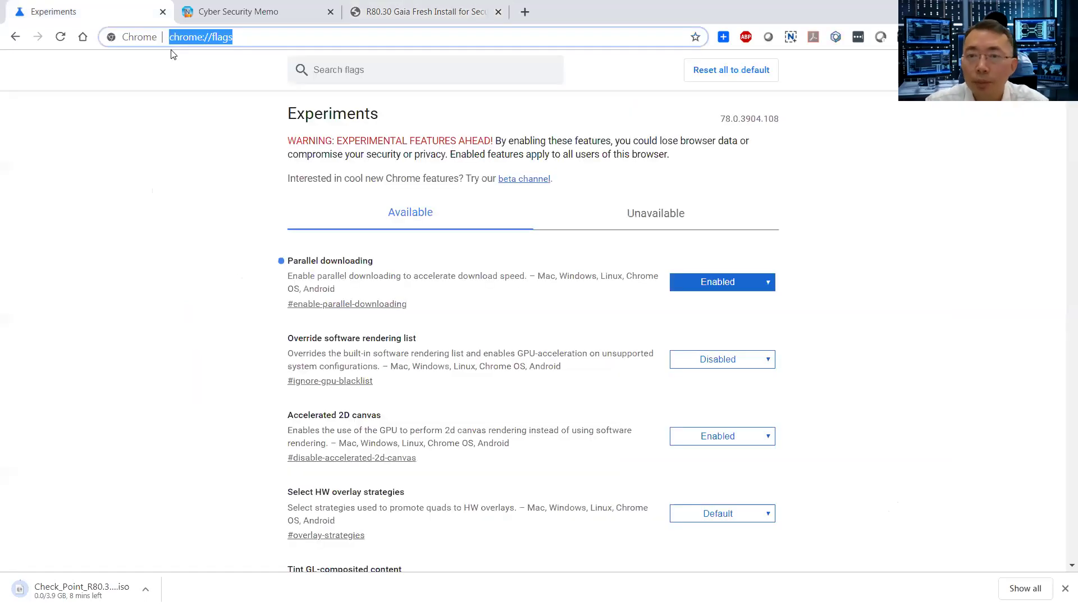
click(263, 42)
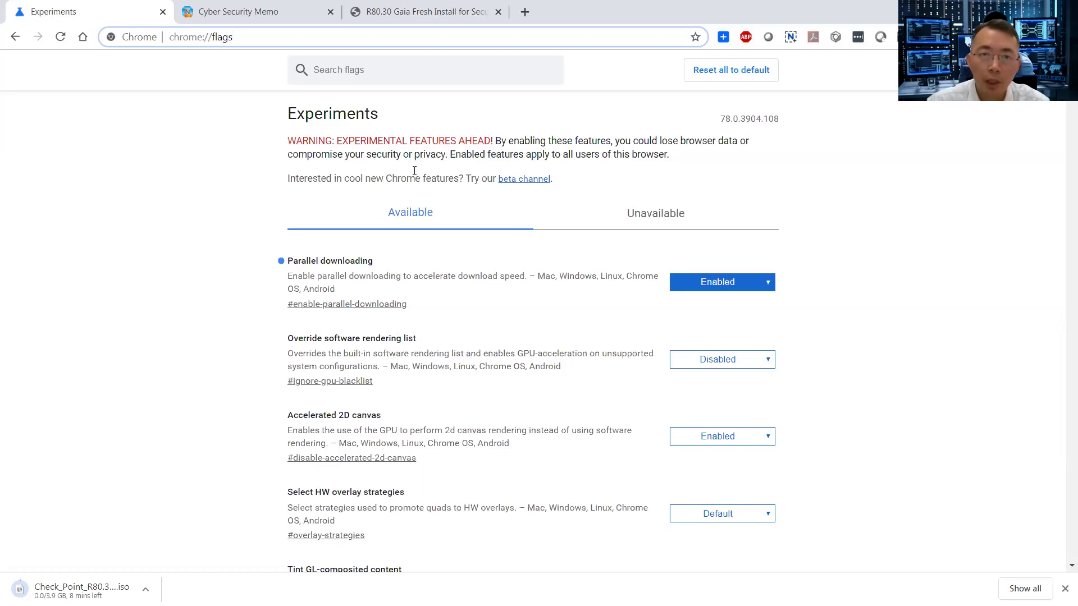
click(446, 12)
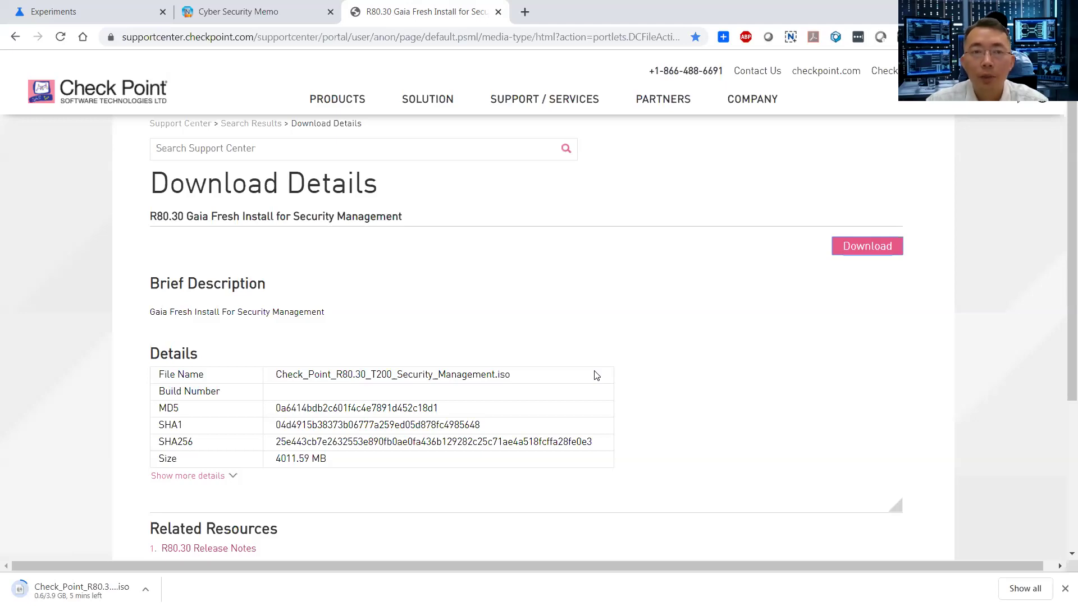
click(125, 9)
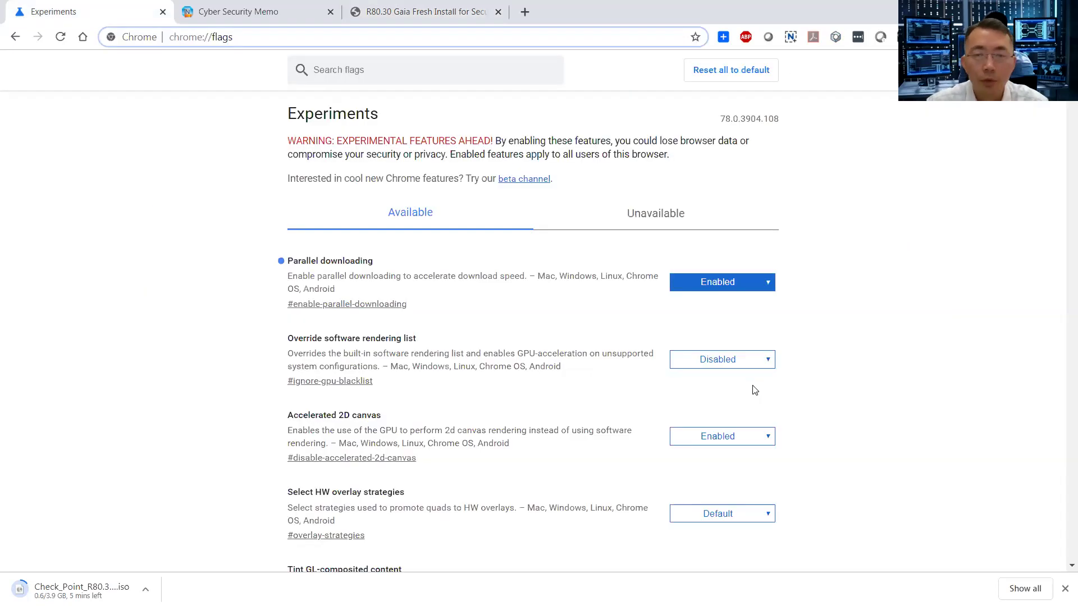